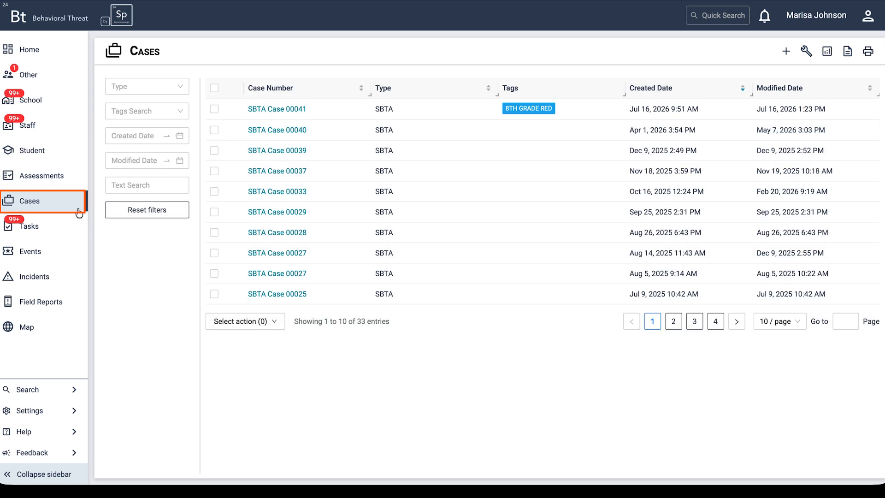
Open SBTA Case 00041 and start a new assessment finding with Other as its source
left_click(291, 111)
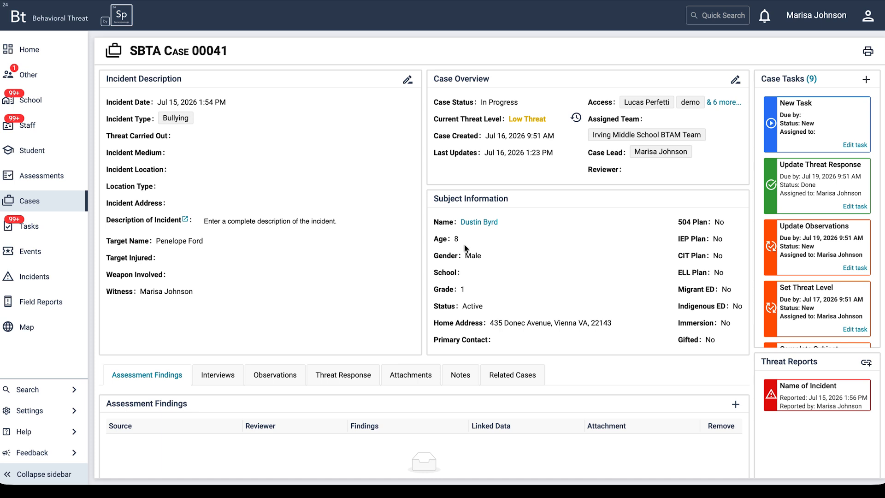
scroll(678, 413, "down", 1)
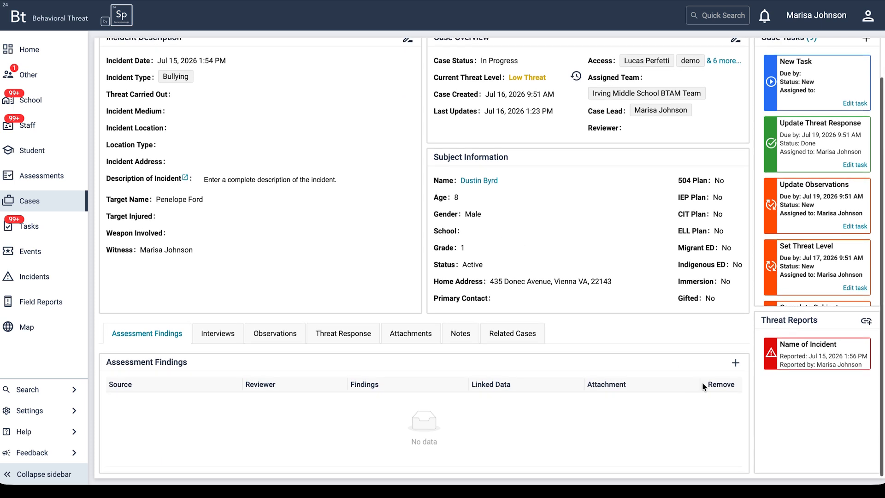
left_click(735, 363)
left_click(439, 96)
scroll(524, 204, "down", 5)
scroll(515, 218, "down", 2)
left_click(491, 237)
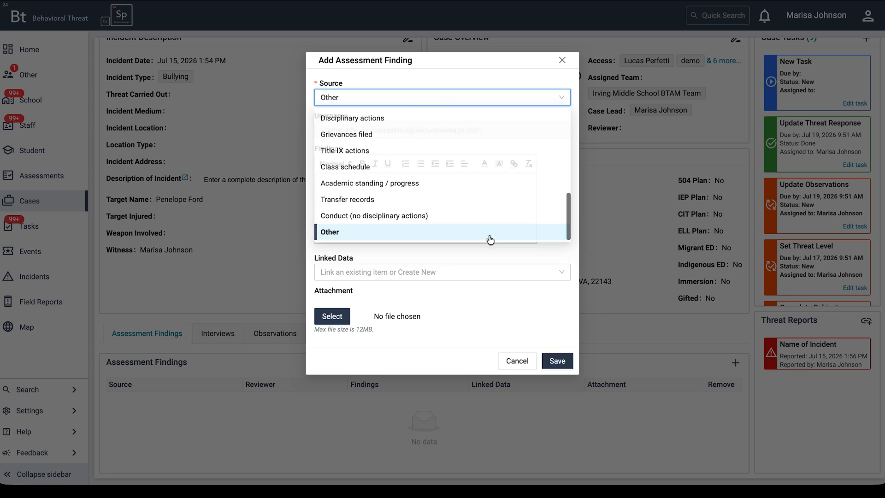
Search the finding's linked data for "ideation", link the fifth Suicide Ideation assessment, and save the finding
left_click(442, 270)
type("ideation")
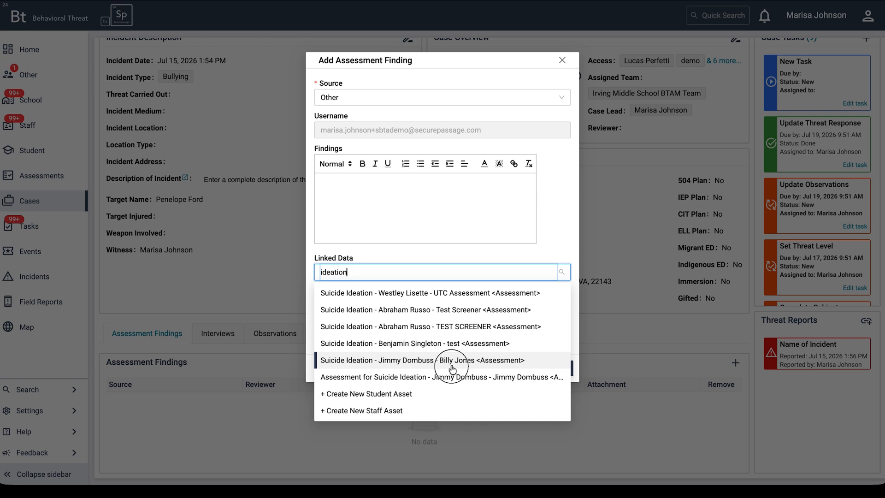
left_click(451, 360)
left_click(561, 368)
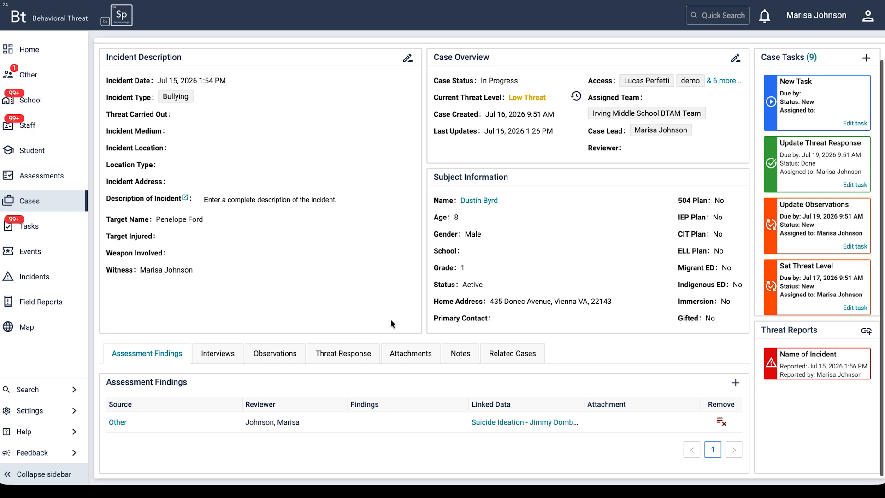
Start a new interview in the case's Interviews section with the type set to Subject
left_click(224, 356)
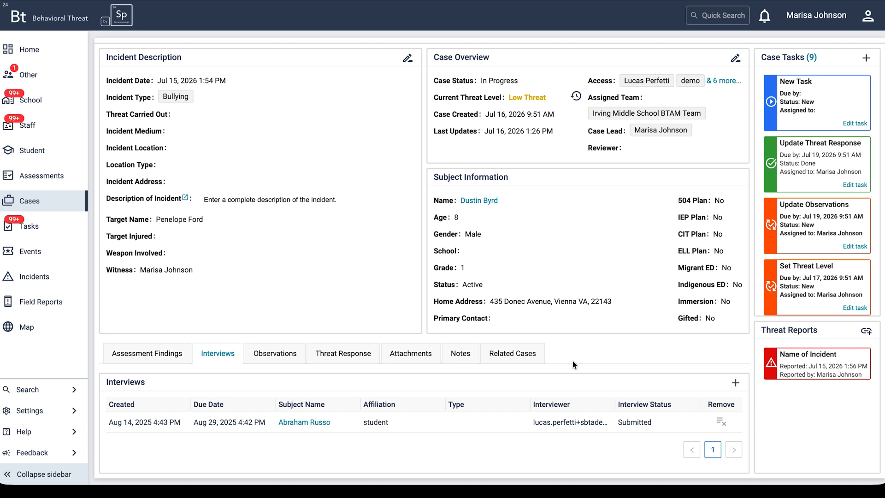
left_click(735, 383)
left_click(549, 104)
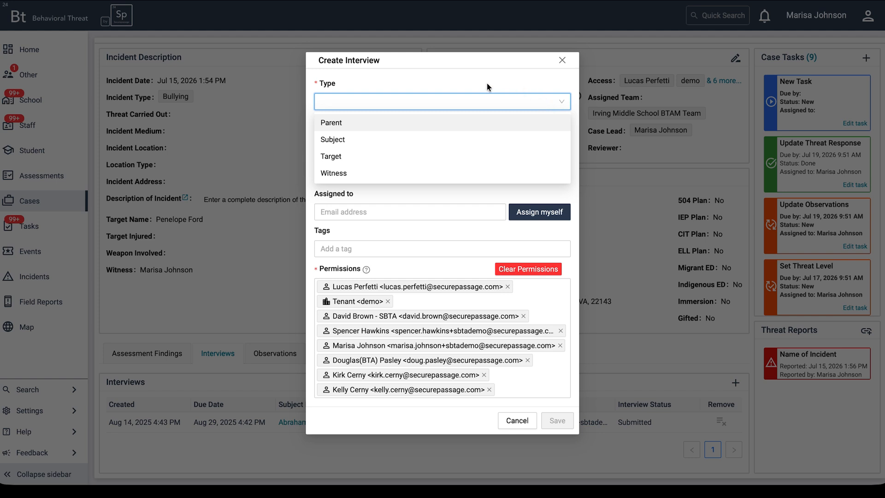
left_click(421, 142)
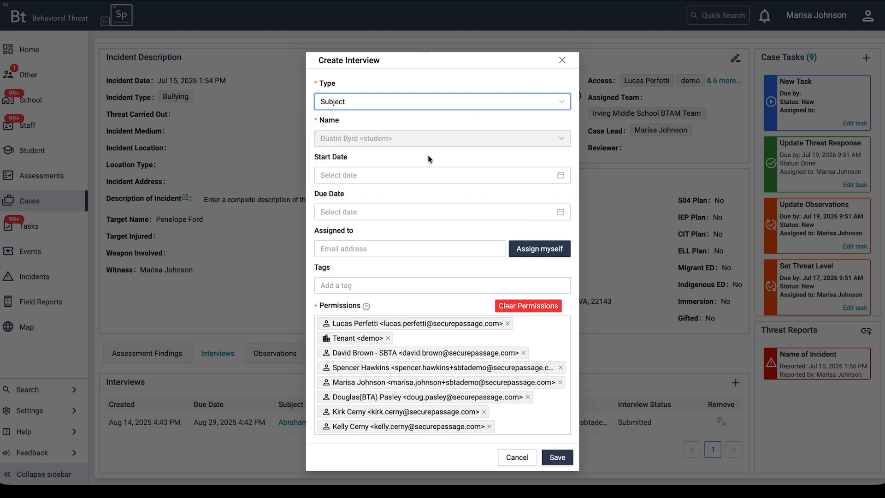
Examine the interview form's start date, due date, assignee and tag fields without entering any values
left_click(561, 180)
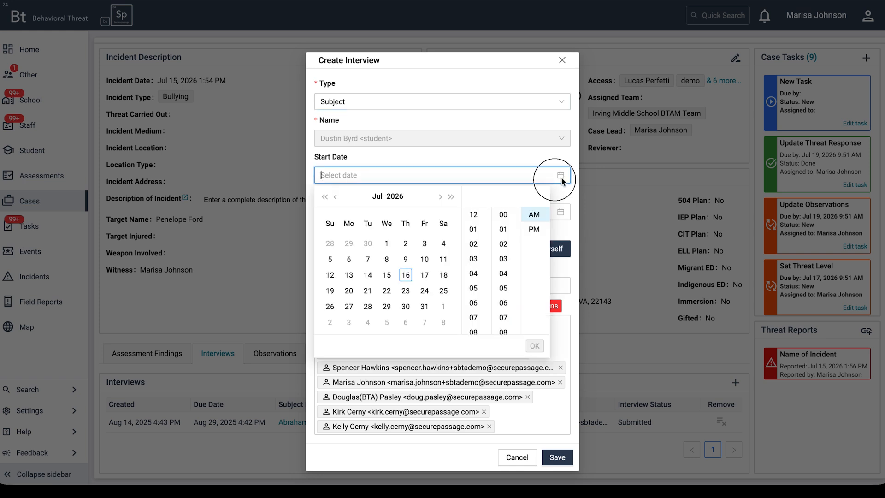
left_click(562, 178)
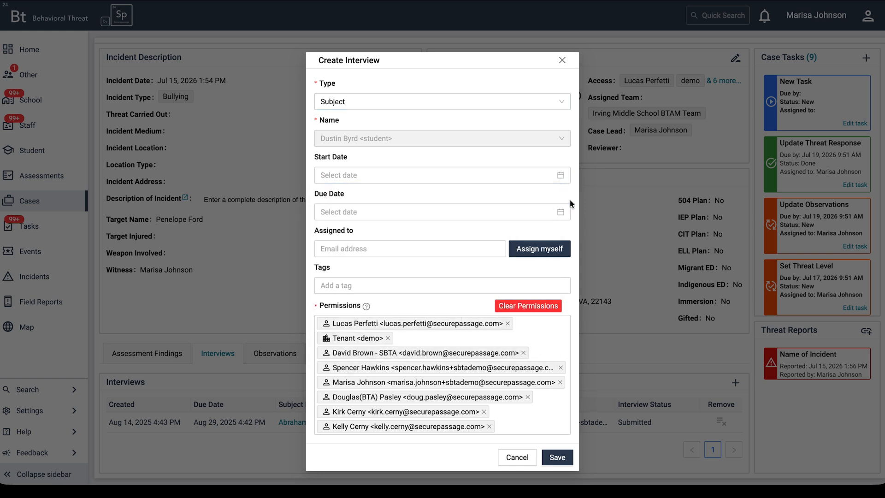
left_click(564, 213)
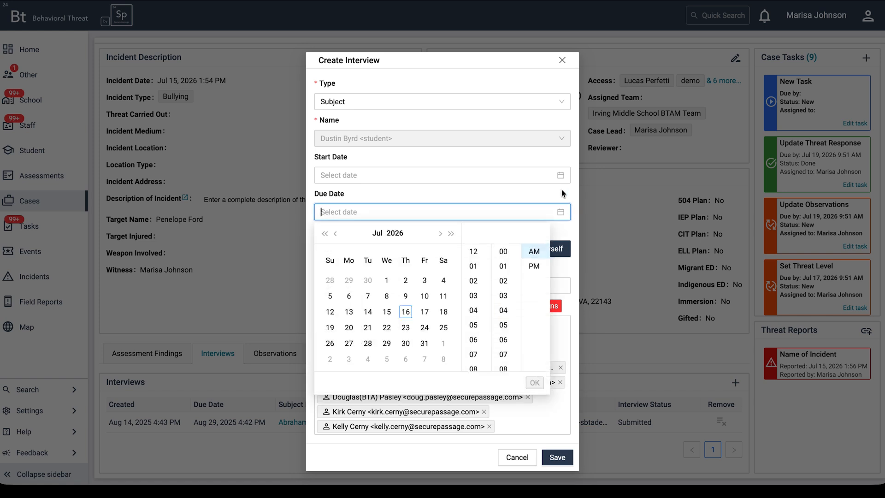
left_click(561, 200)
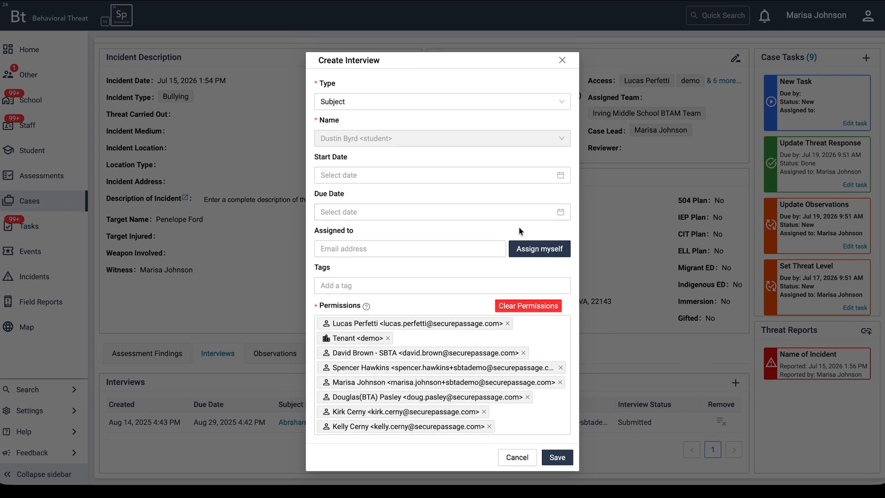
left_click(456, 247)
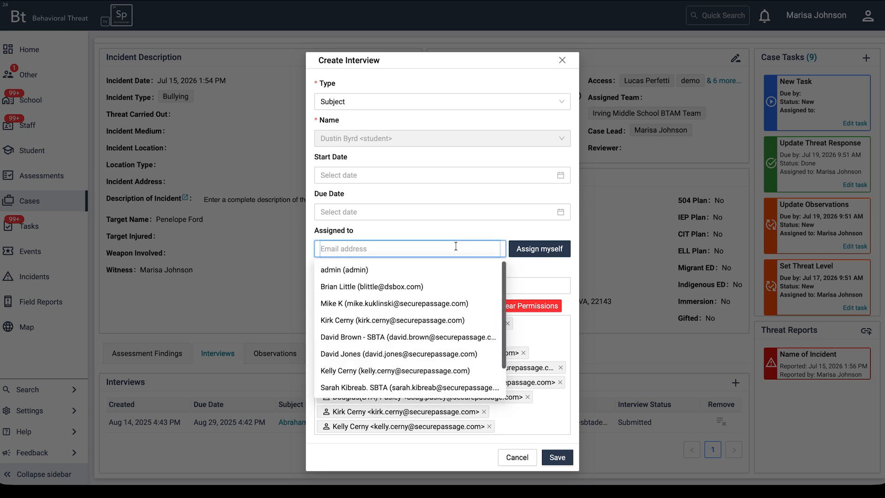
left_click(457, 230)
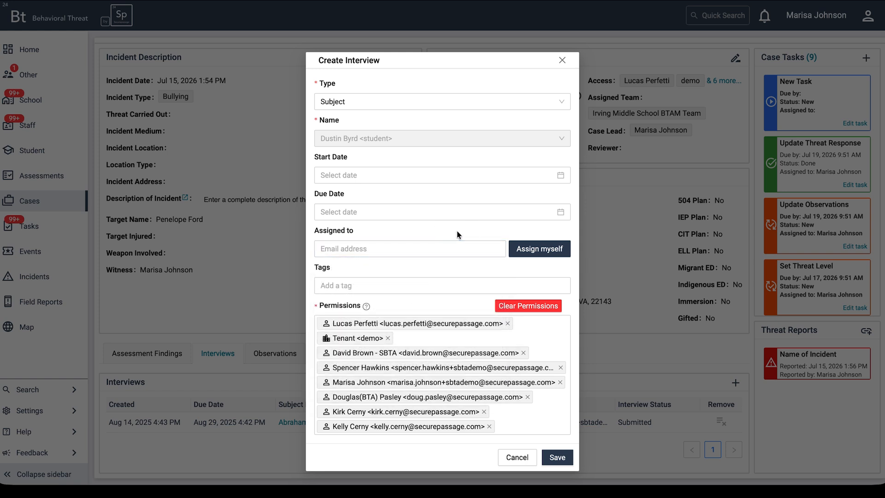
left_click(435, 284)
left_click(434, 283)
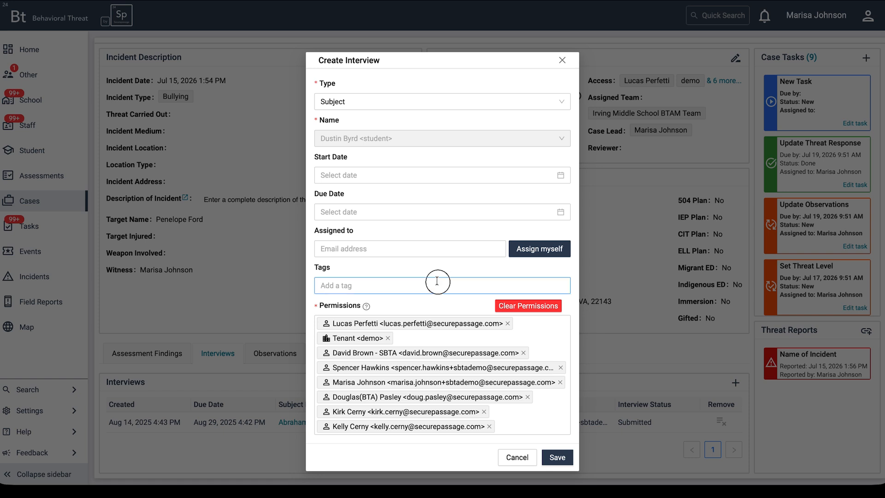
left_click(438, 272)
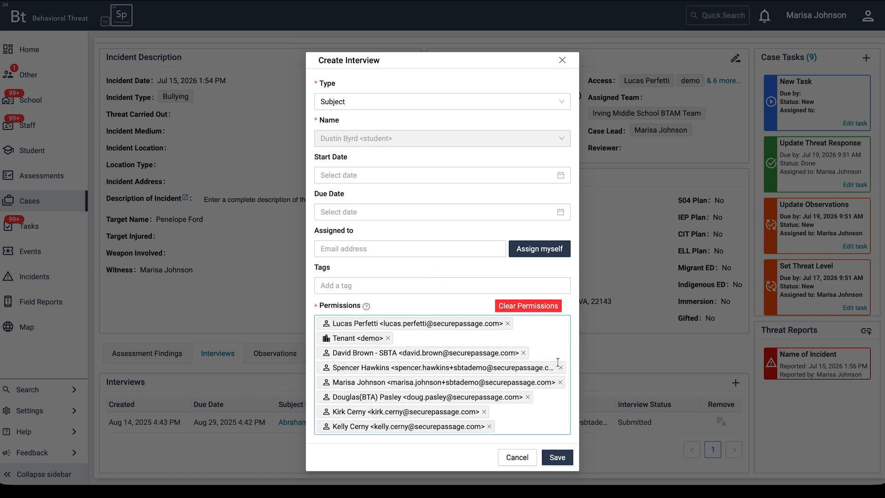
Save the subject interview and open it at the Info section with the interview guidelines
left_click(551, 455)
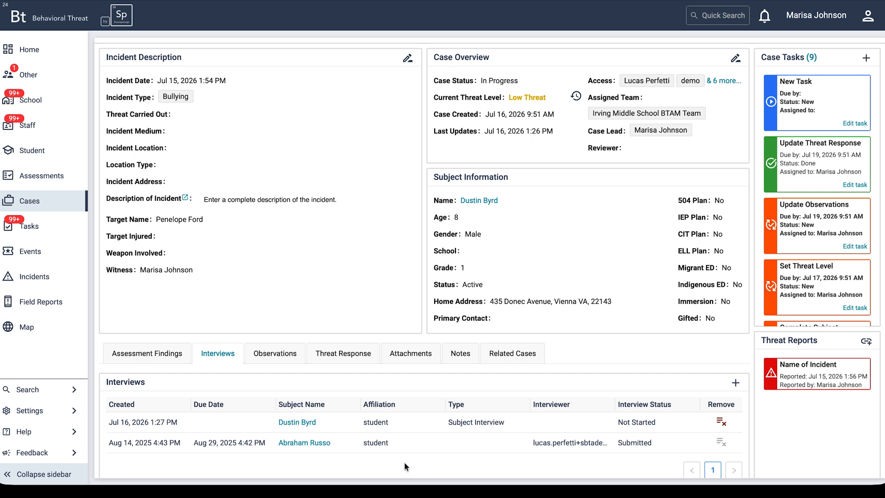
left_click(307, 422)
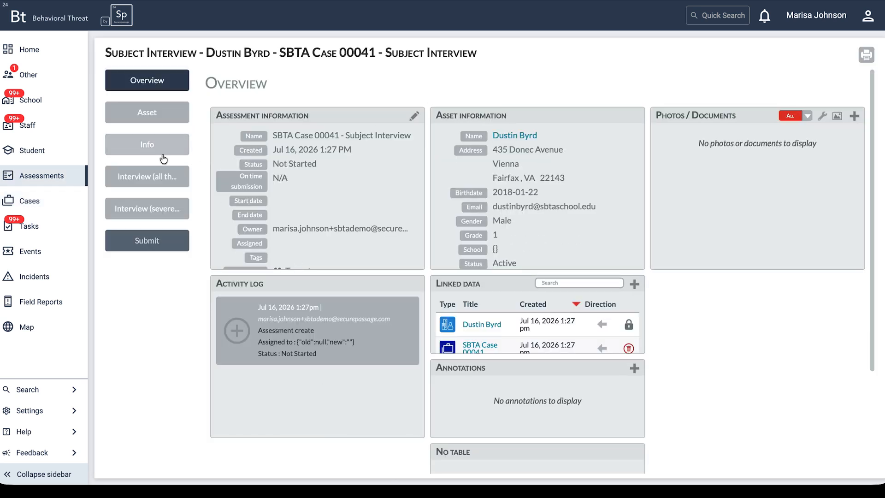
left_click(146, 143)
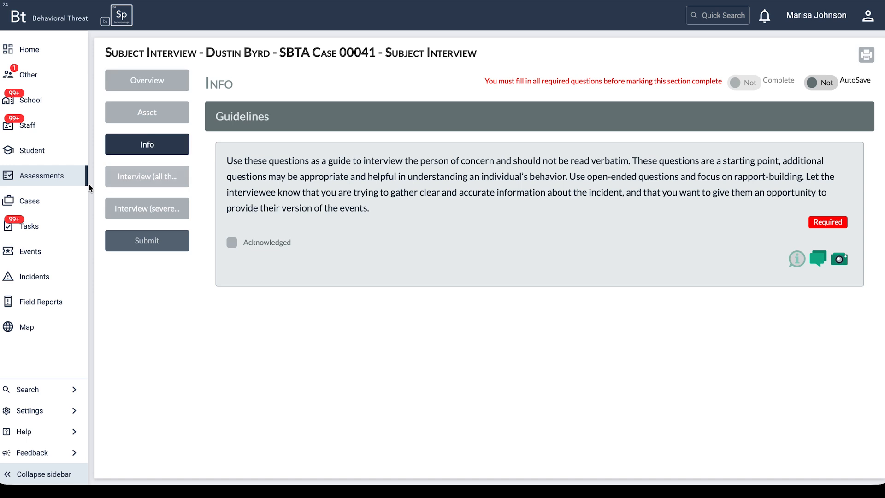
Return to SBTA Case 00041, collapse Subject accountability in its Observations form to show all topics, and save the form without entries
left_click(39, 203)
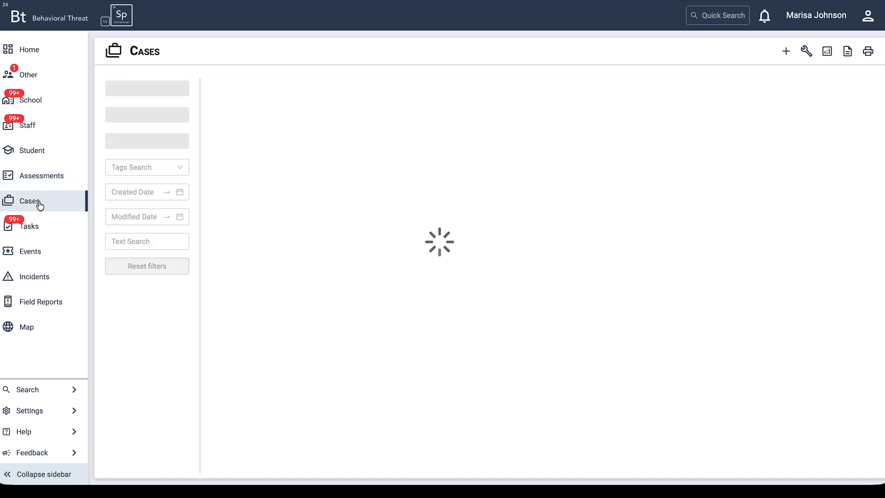
left_click(292, 109)
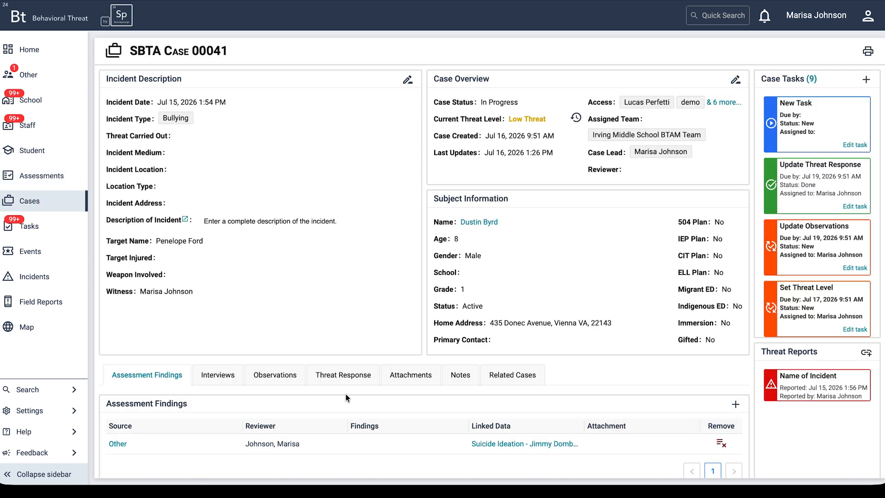
left_click(289, 378)
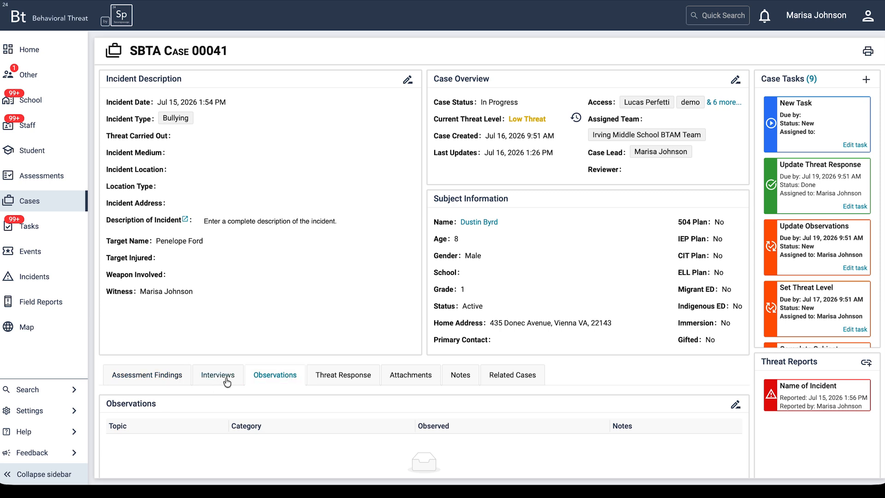
scroll(288, 394, "down", 1)
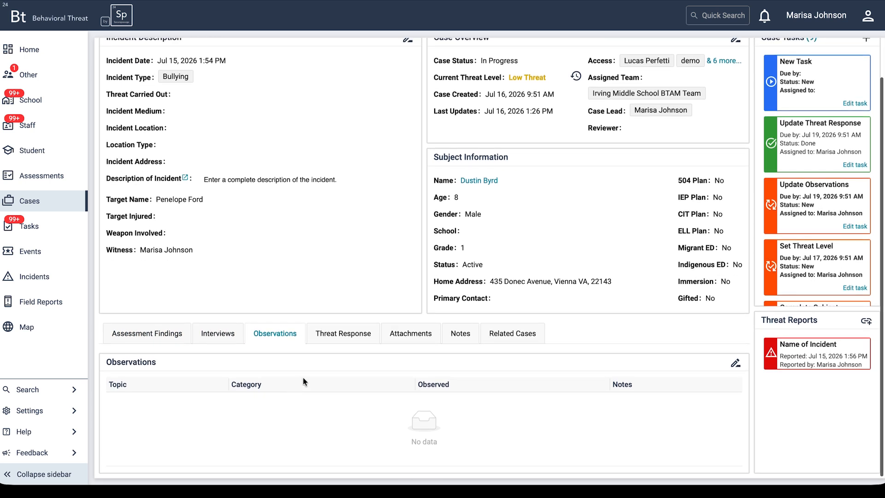
left_click(735, 364)
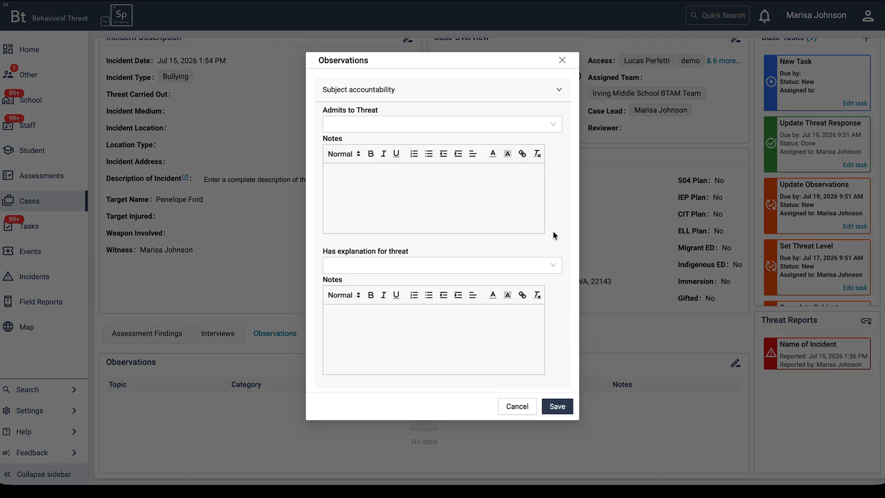
left_click(560, 89)
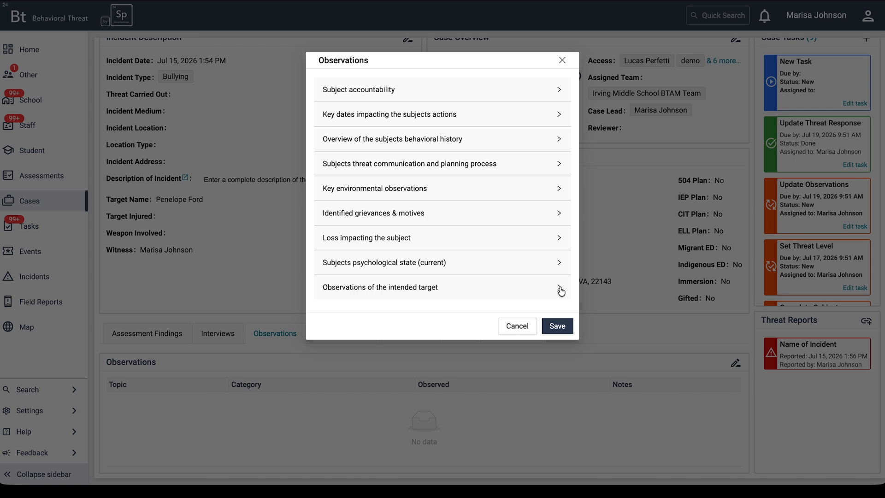
left_click(563, 328)
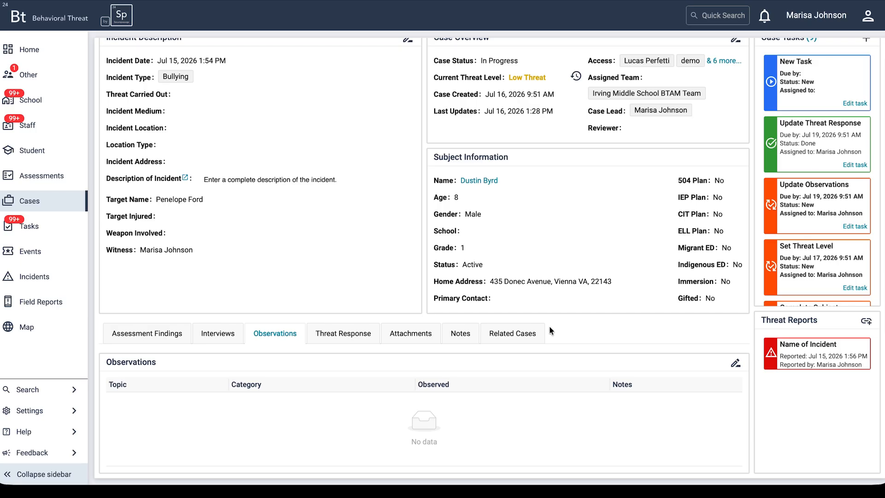
Open the case's Threat Responses form, collapse Support Services Referral to show all categories, and save the form without entries
left_click(342, 332)
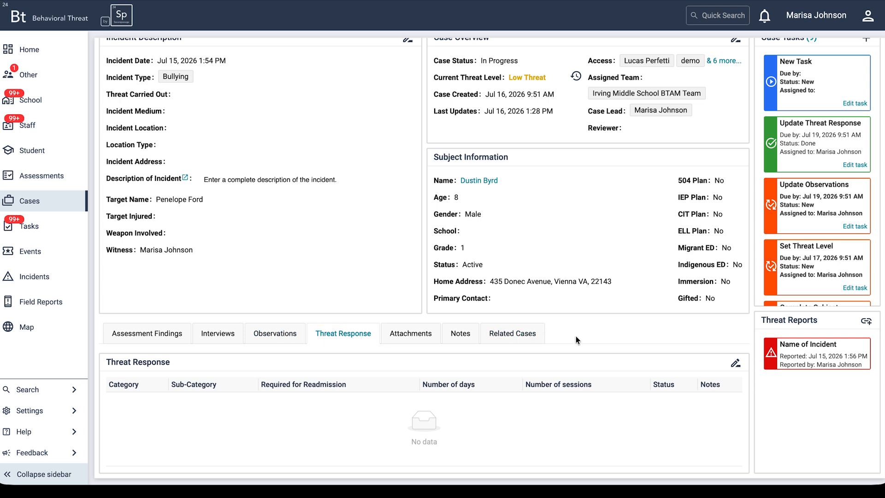
left_click(733, 365)
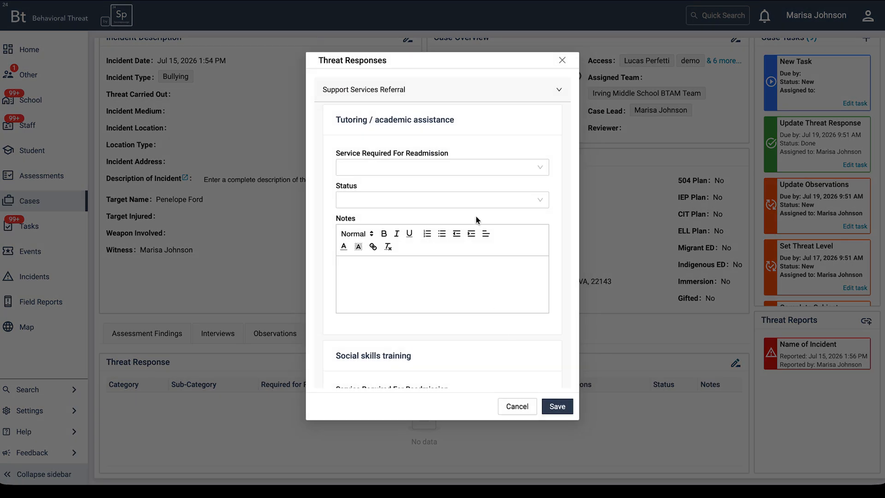
left_click(558, 91)
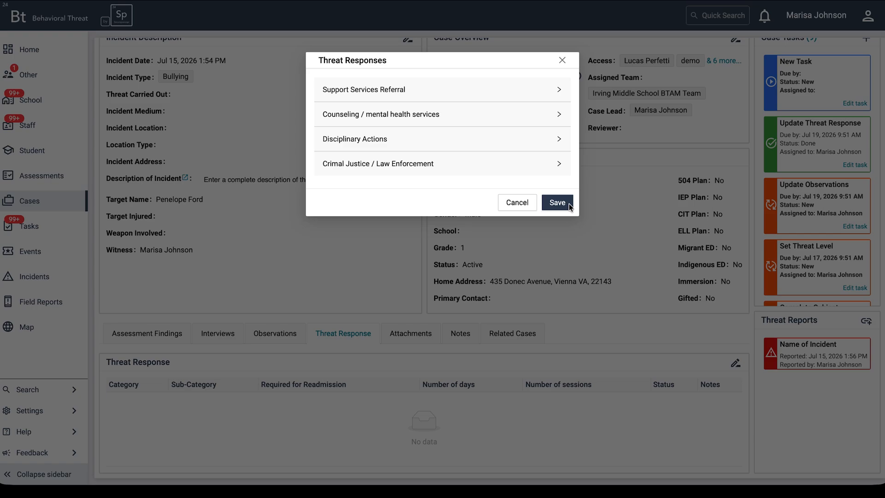
left_click(557, 202)
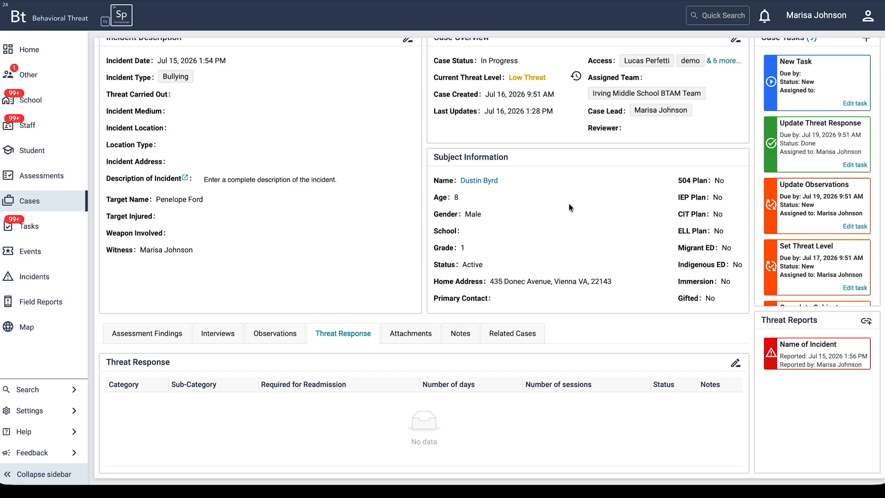
View the case's attachments area, including its file upload and folder options
left_click(428, 336)
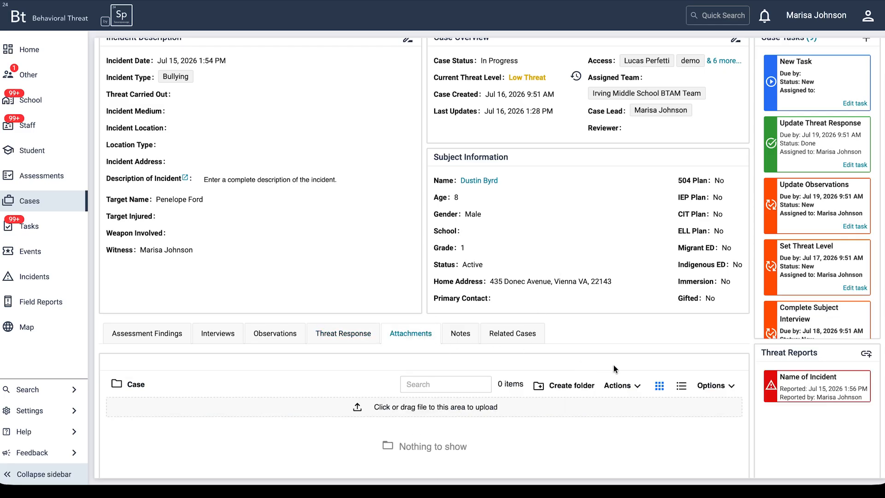
scroll(625, 417, "down", 1)
scroll(624, 416, "down", 1)
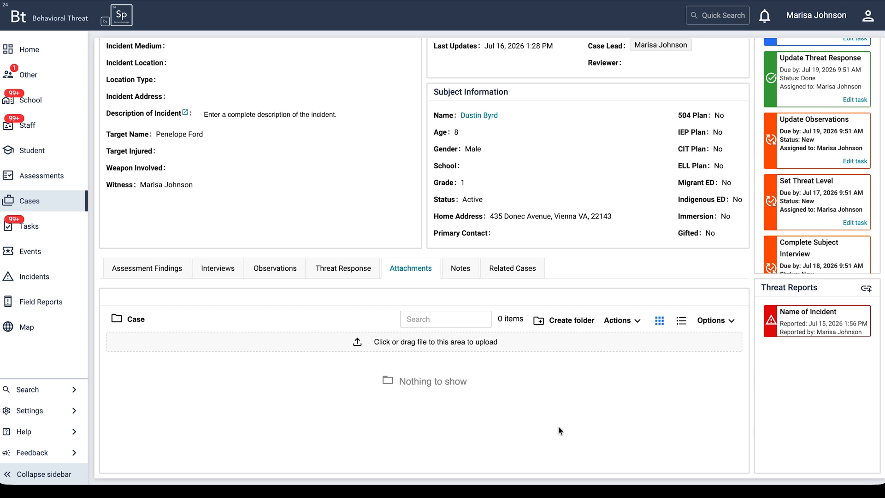
Examine the form for a new note on the case and close it without saving
left_click(469, 274)
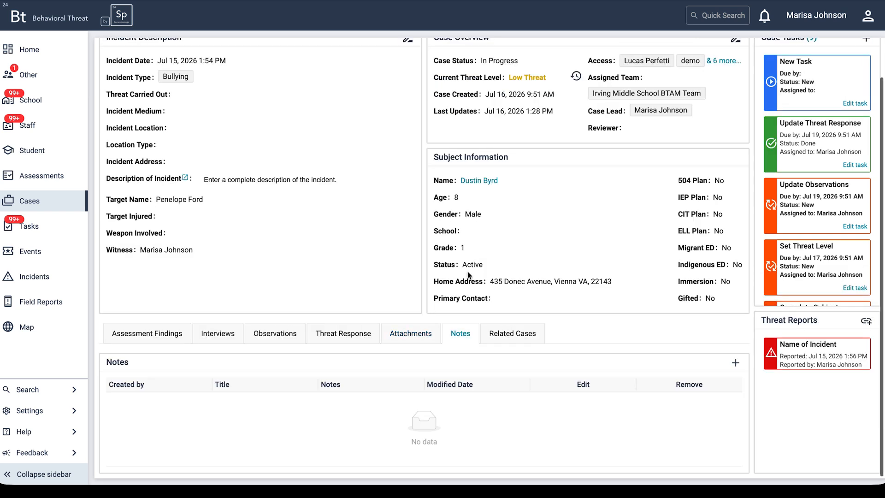
left_click(736, 363)
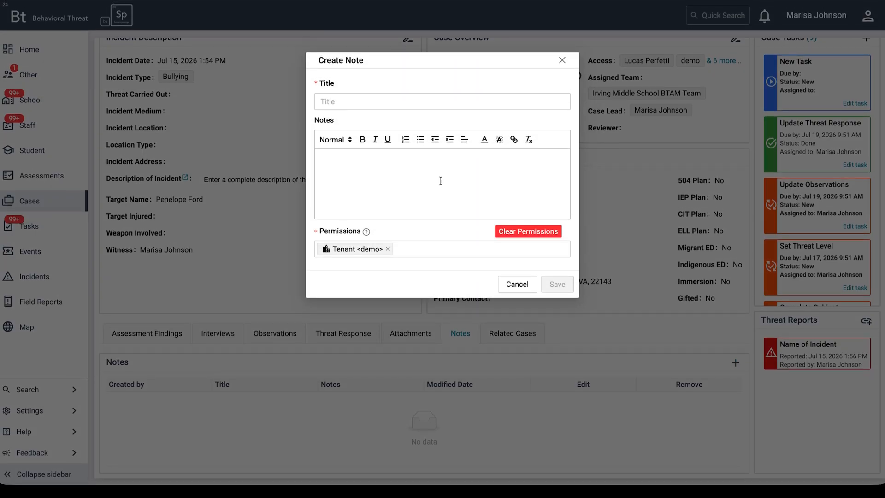
left_click(522, 282)
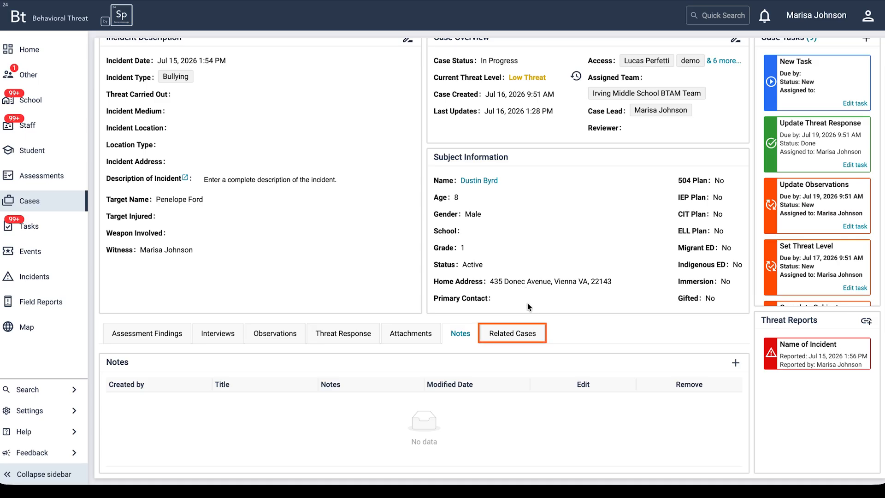
Open the list of related cases for SBTA Case 00041
left_click(531, 336)
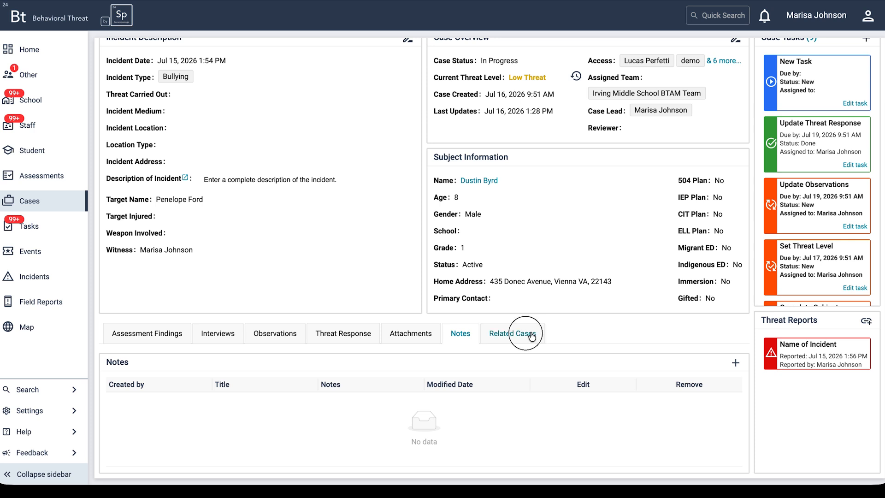